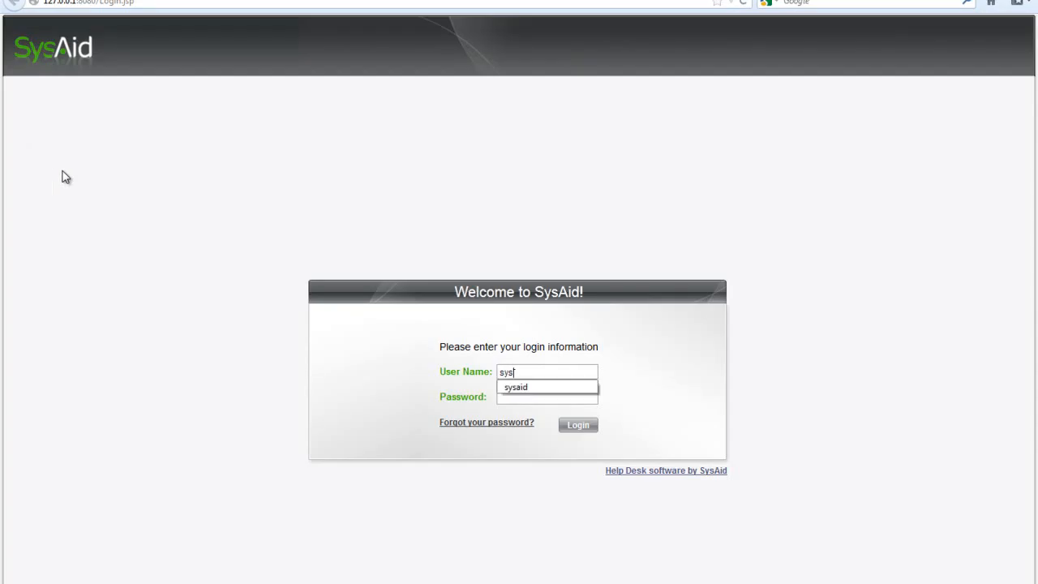
type("aid")
Log in as the sysaid user to reach the Manager Portal dashboard
key("Tab")
type("•••••••t")
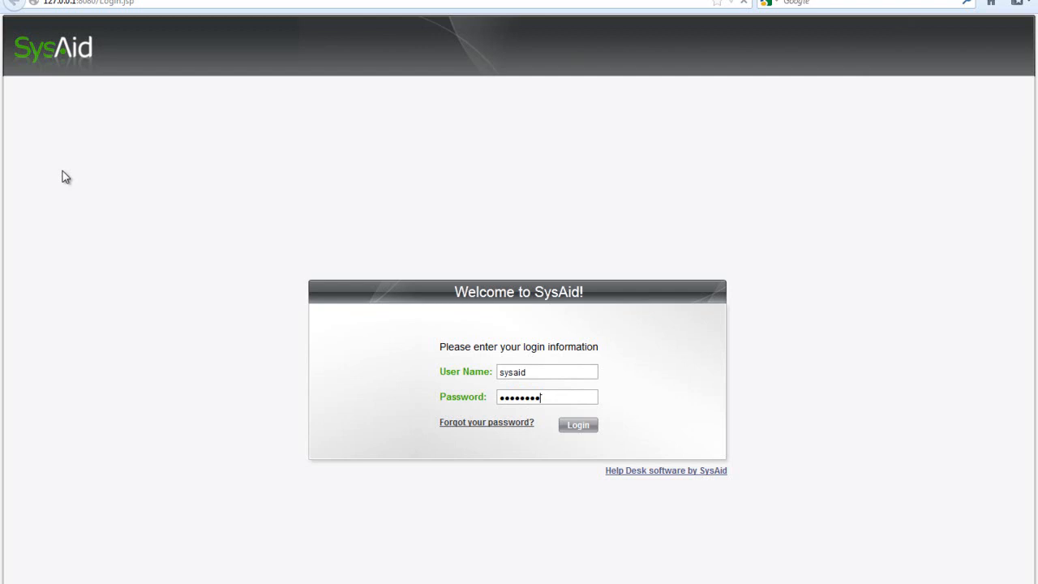
key("Return")
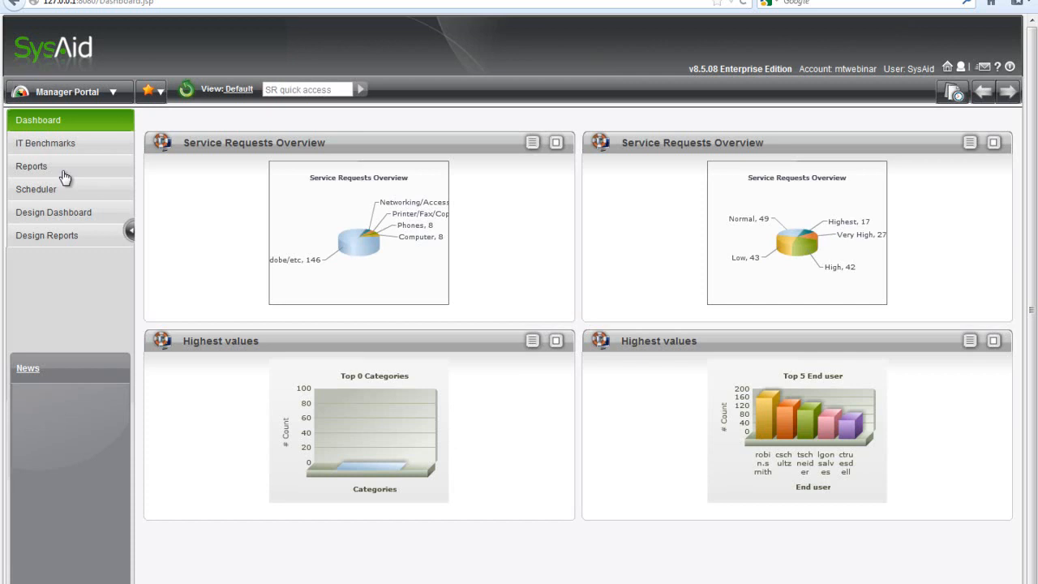
Switch from the manager portal to Service Desk and go to Service Desk Settings
left_click(75, 94)
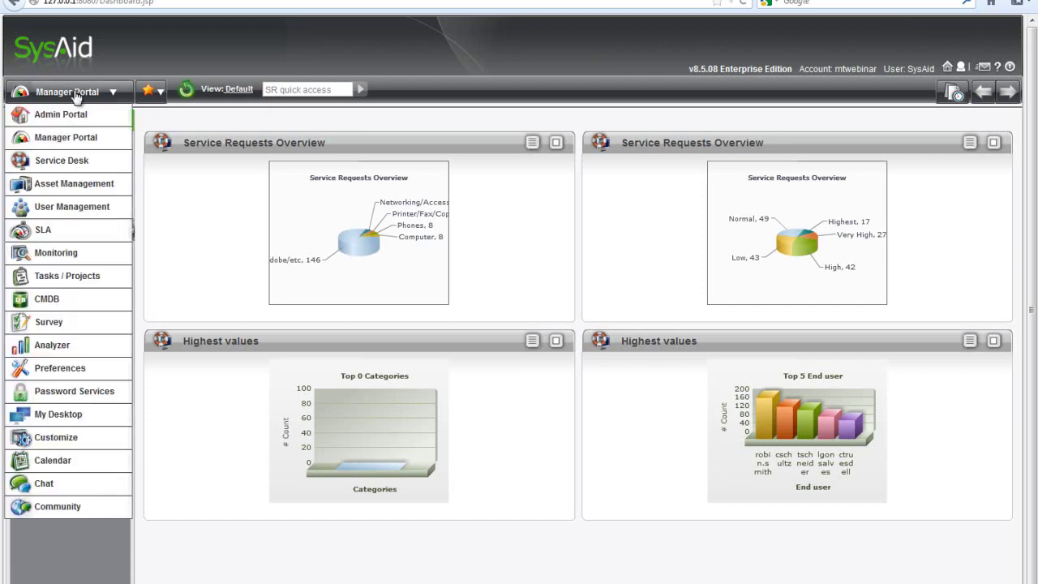
left_click(54, 164)
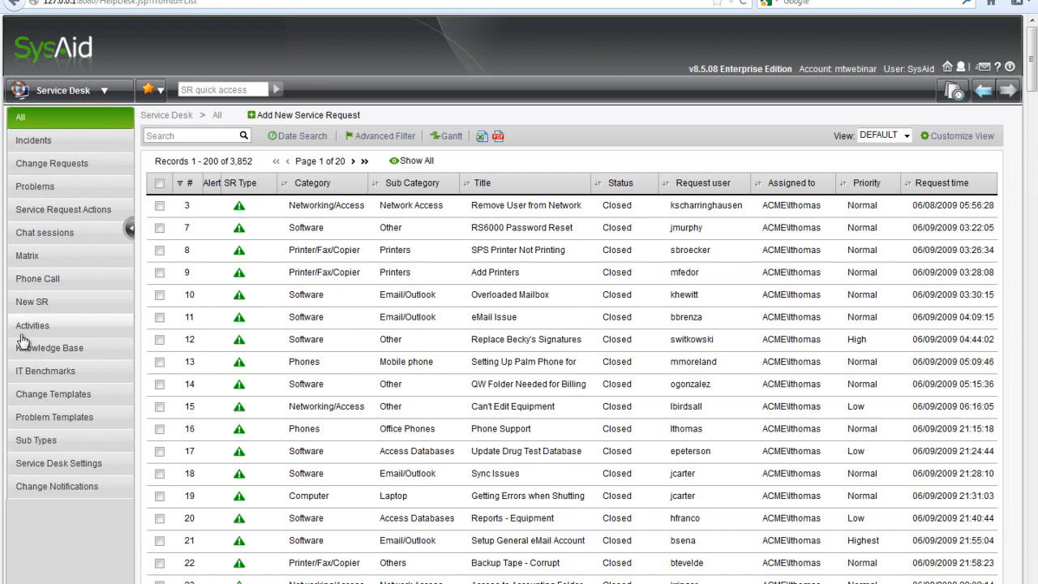
left_click(70, 463)
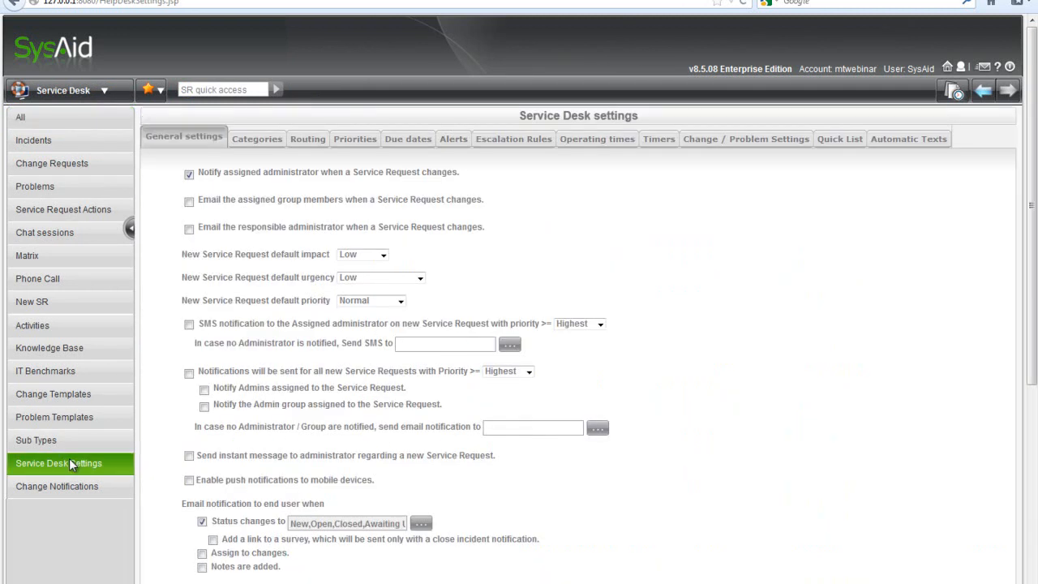
Show the Routing rules table and collapse the left sidebar for a wider view
left_click(309, 141)
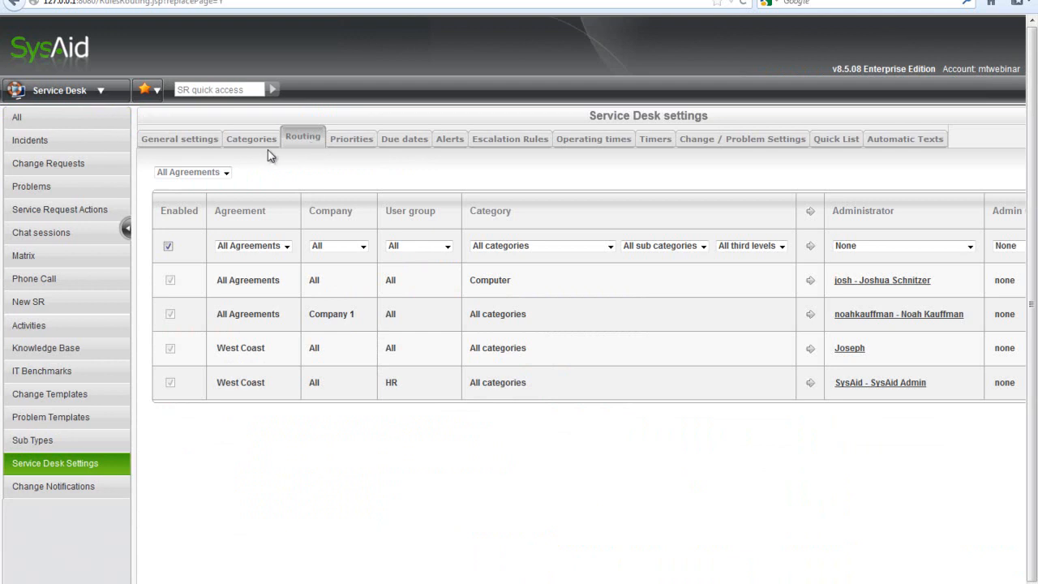
left_click(127, 232)
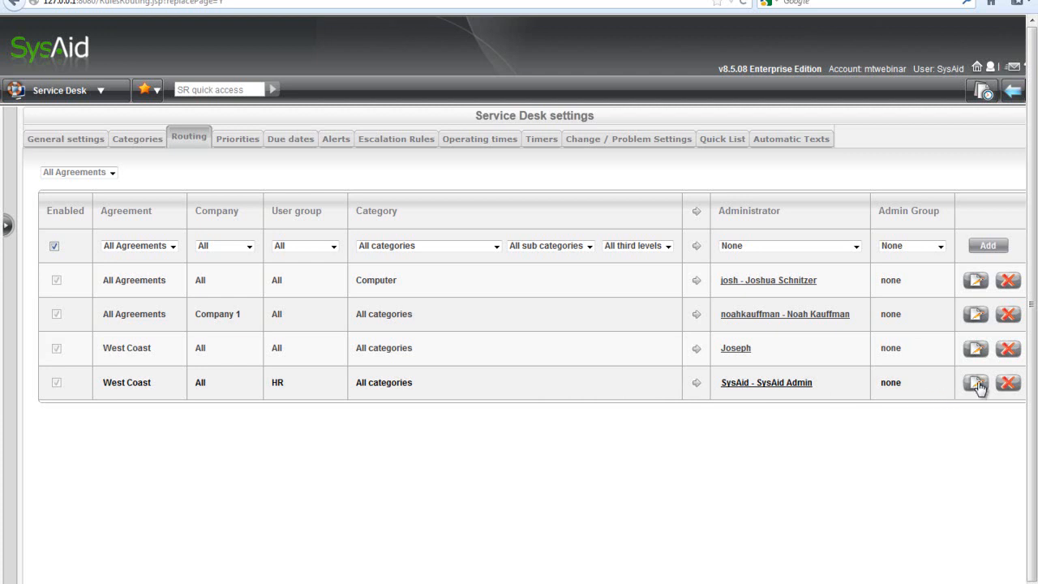
left_click(977, 385)
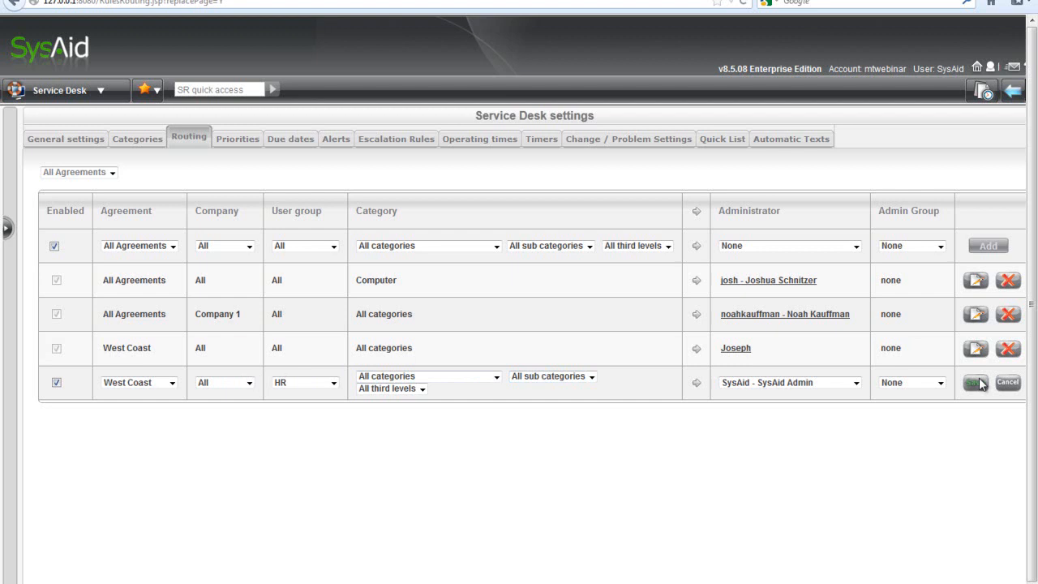
left_click(980, 384)
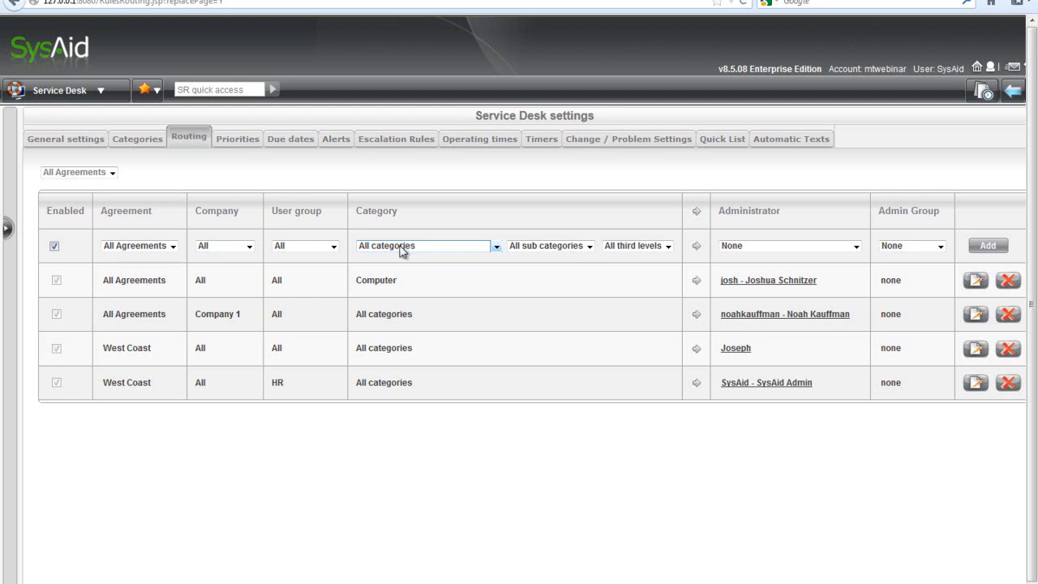
Set the new rule's category to Computer > Laptop, applying to all third levels
left_click(221, 248)
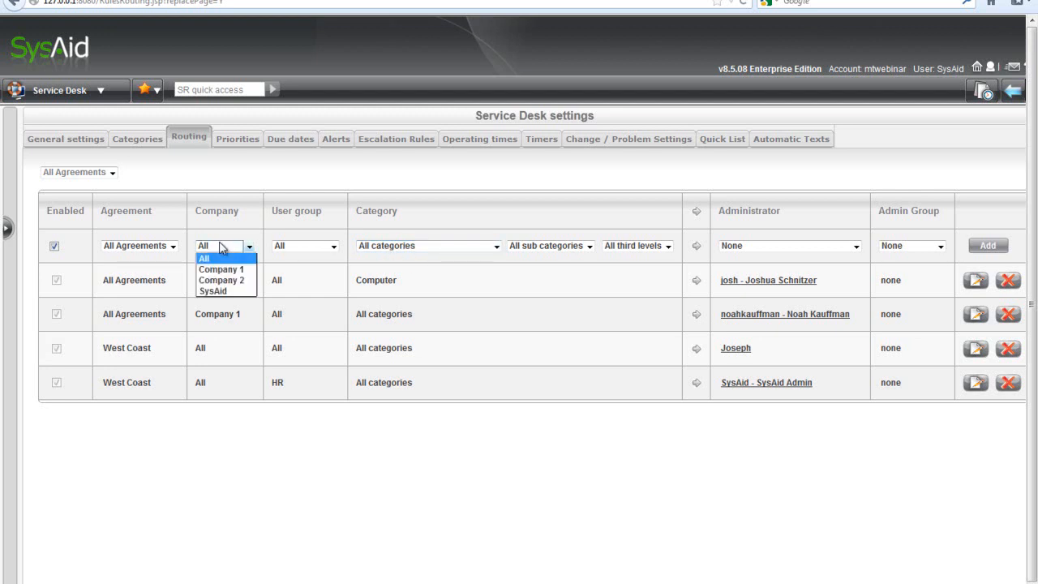
left_click(410, 253)
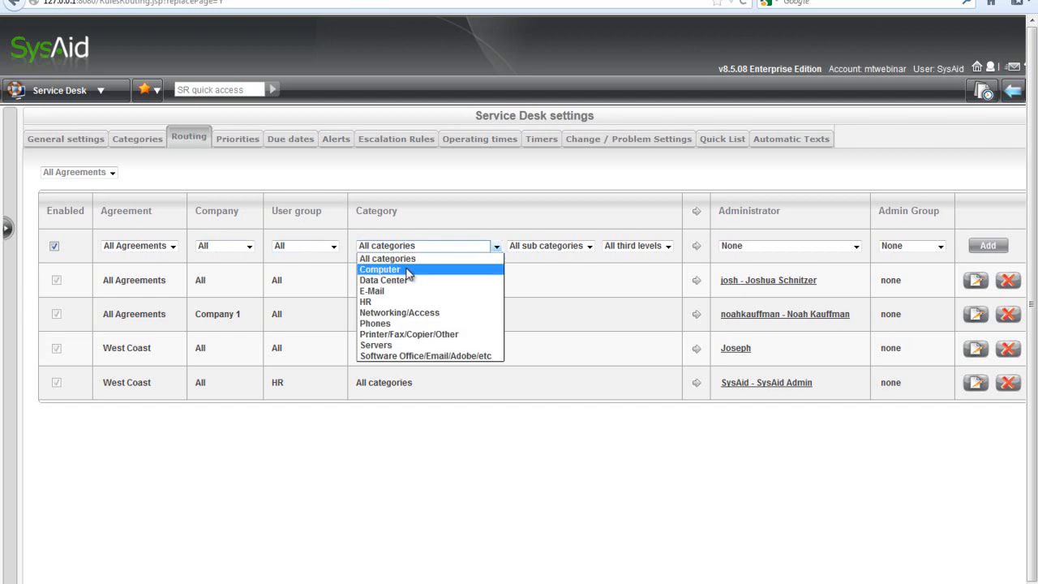
left_click(409, 270)
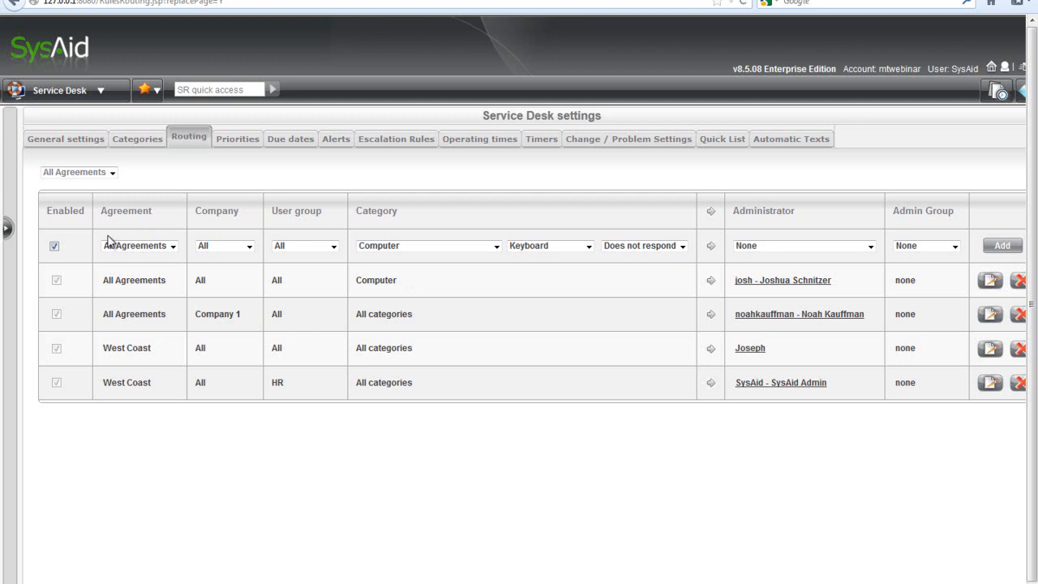
left_click(210, 245)
left_click(545, 246)
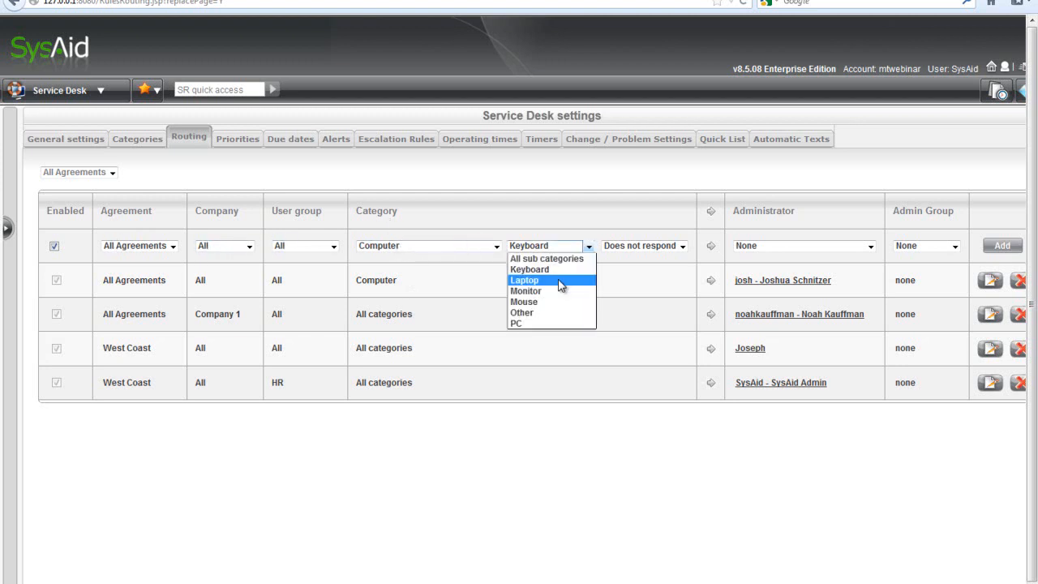
left_click(560, 281)
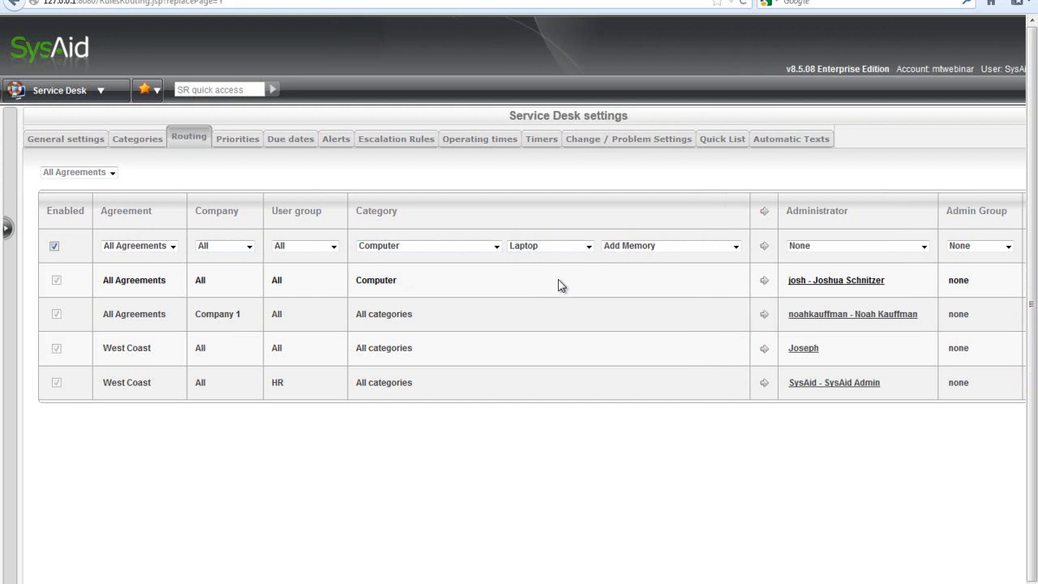
left_click(714, 245)
left_click(668, 261)
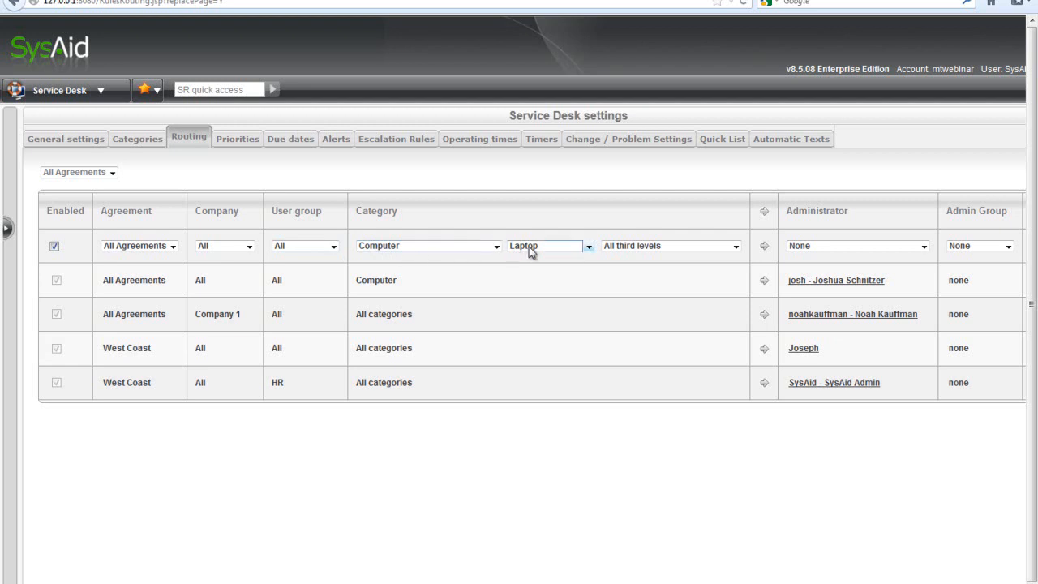
left_click(846, 246)
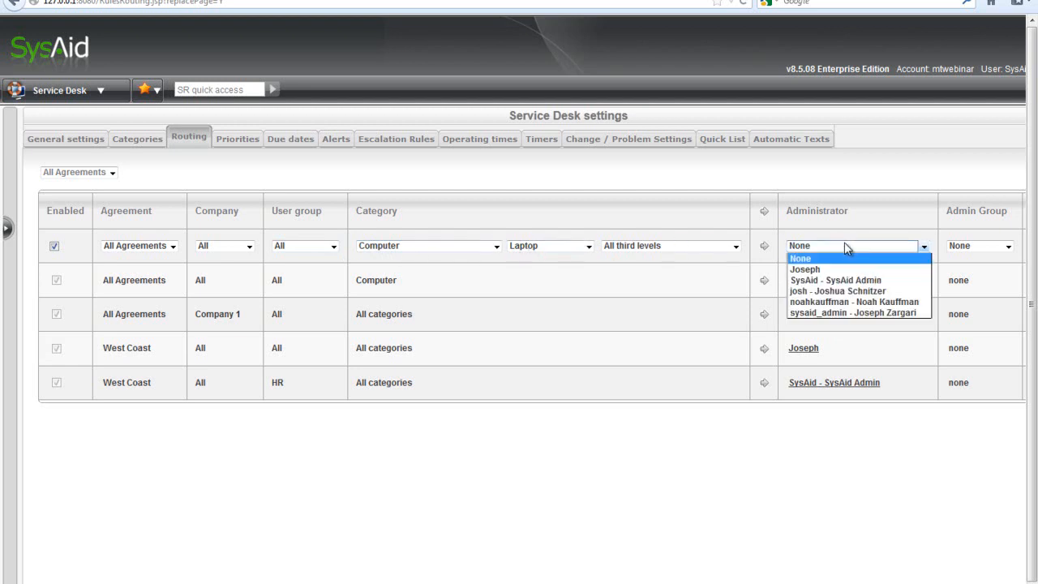
left_click(845, 303)
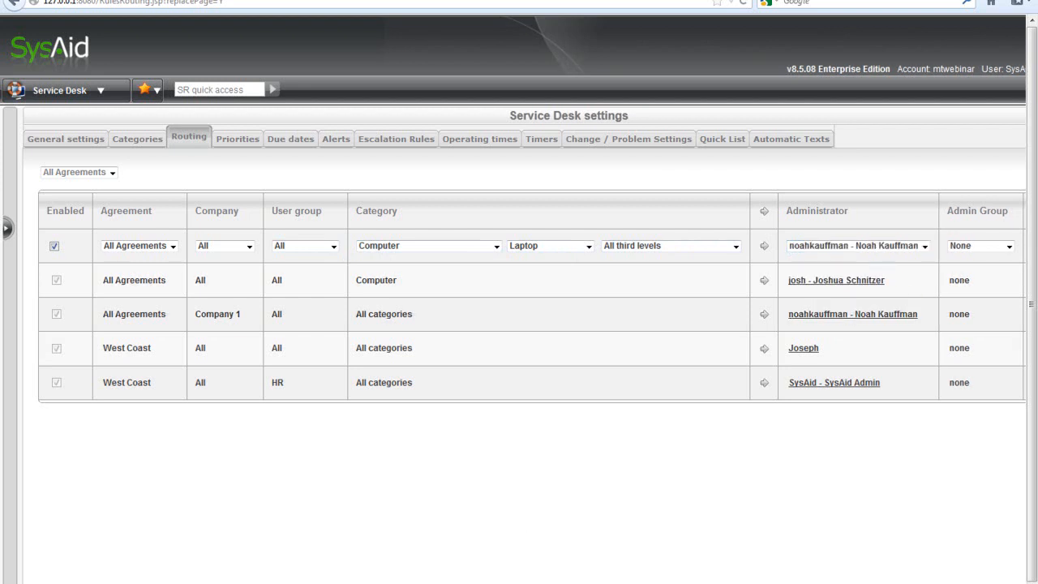
scroll(519, 324, "right", 2)
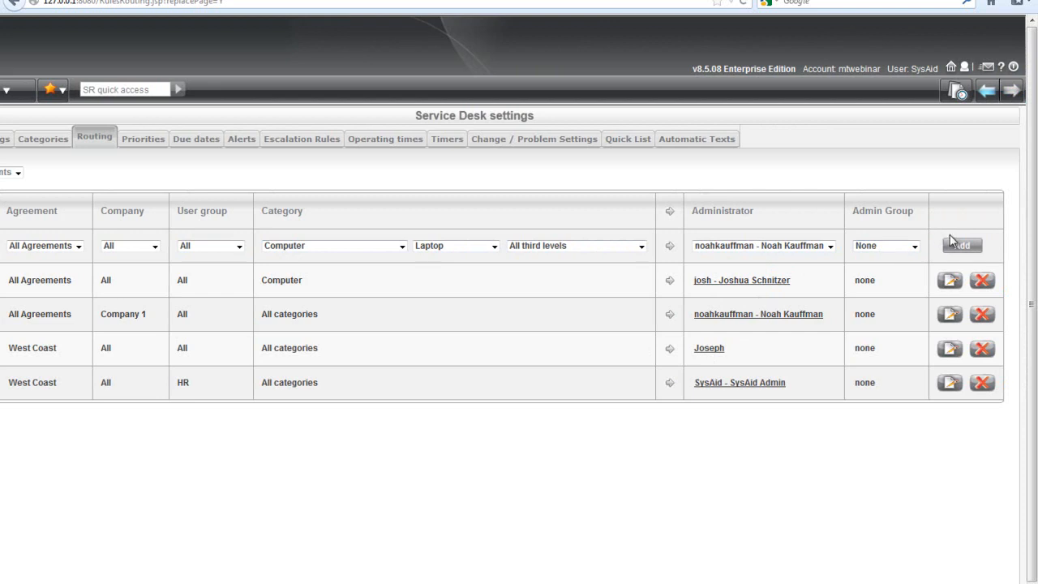
left_click(954, 245)
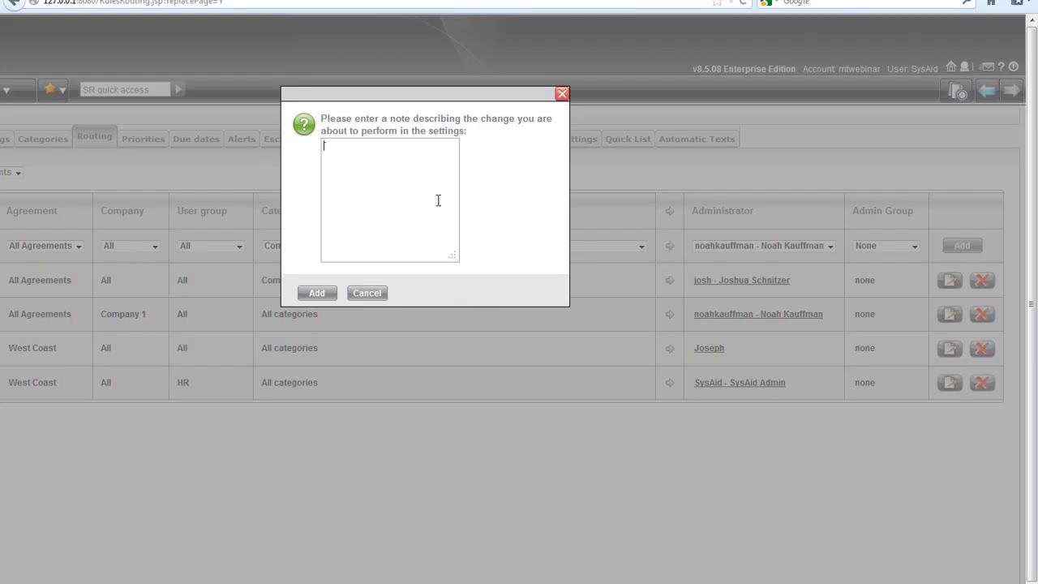
type("noa kau")
type("ffman")
left_click(317, 293)
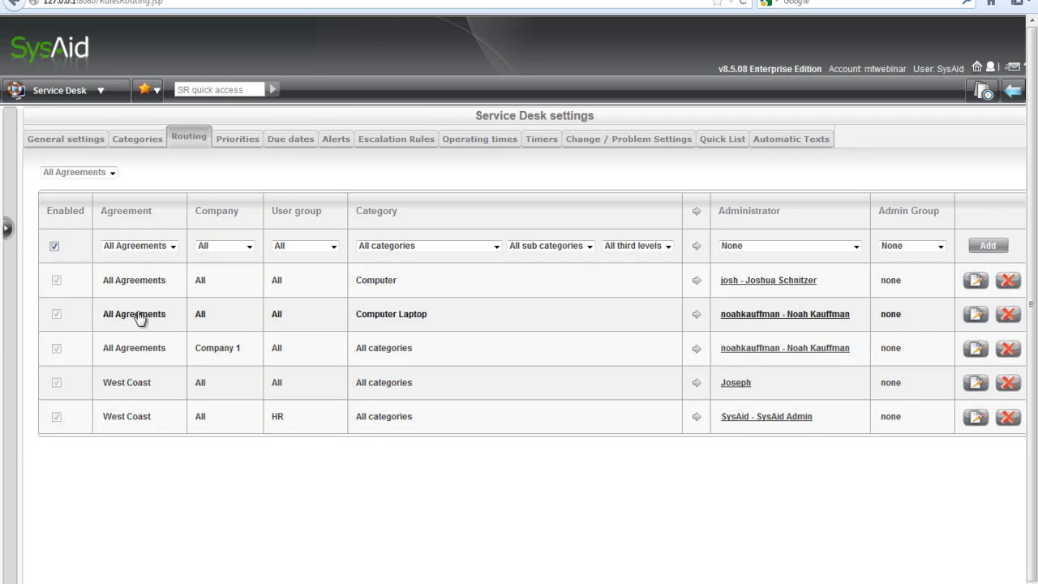